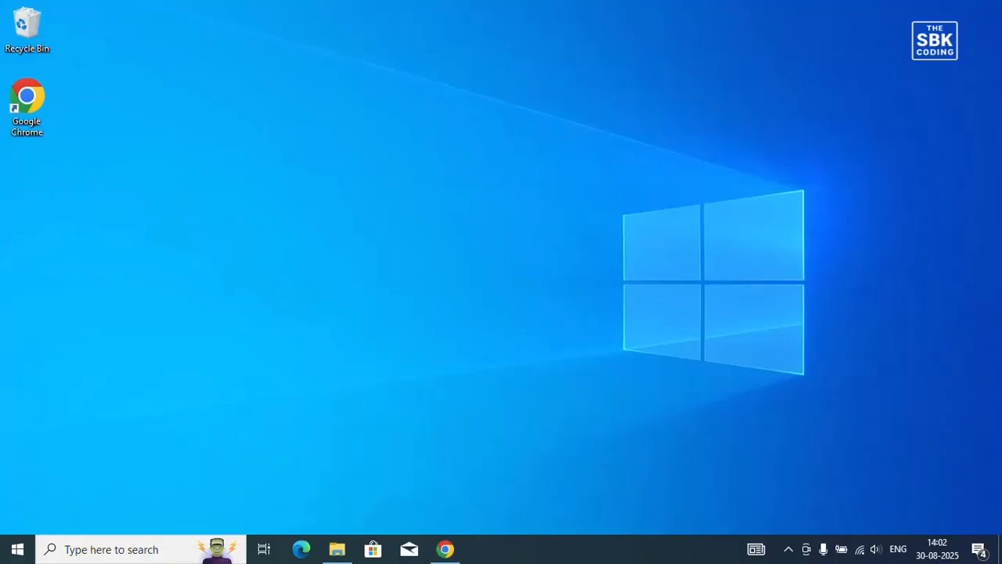
Switch to Chrome and review the JDK 24 download files for Linux and Windows on Oracle's Java Downloads page
{"action": "left_click", "coordinate": [452, 554]}
{"action": "scroll", "coordinate": [366, 425], "scroll_direction": "up", "scroll_amount": 4}
{"action": "scroll", "coordinate": [366, 430], "scroll_direction": "up", "scroll_amount": 3}
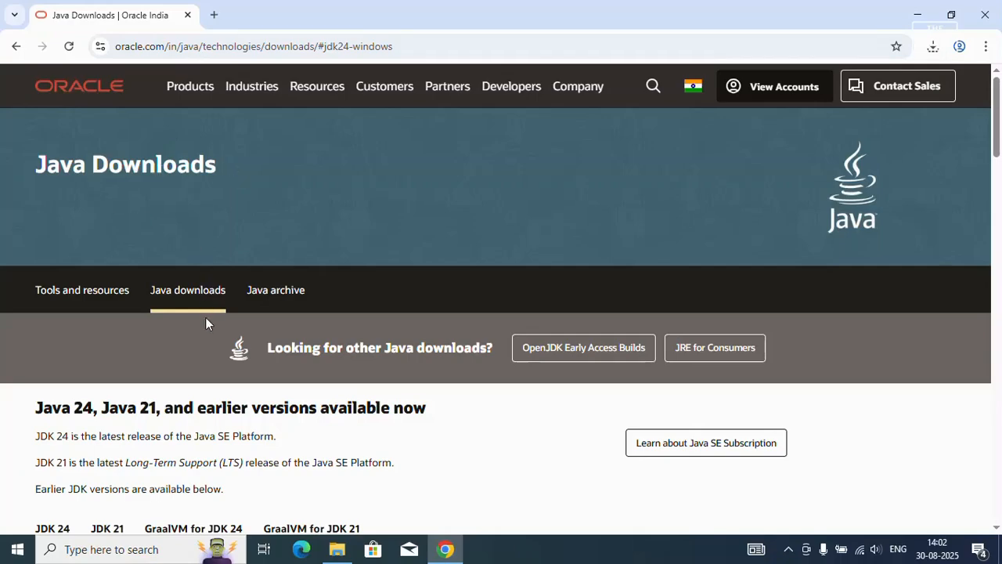
{"action": "scroll", "coordinate": [205, 317], "scroll_direction": "down", "scroll_amount": 3}
{"action": "scroll", "coordinate": [141, 329], "scroll_direction": "down", "scroll_amount": 1}
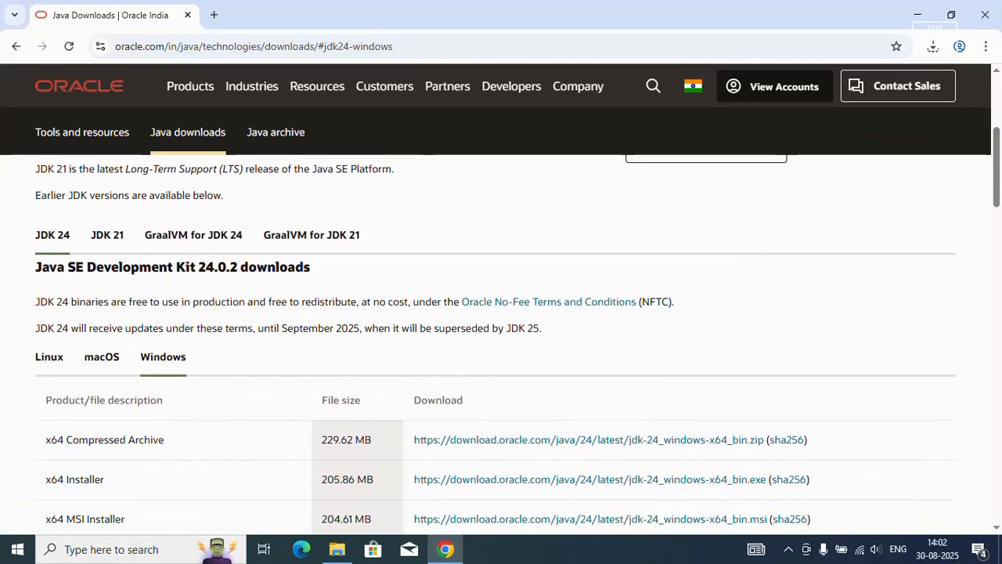
{"action": "left_click", "coordinate": [43, 365]}
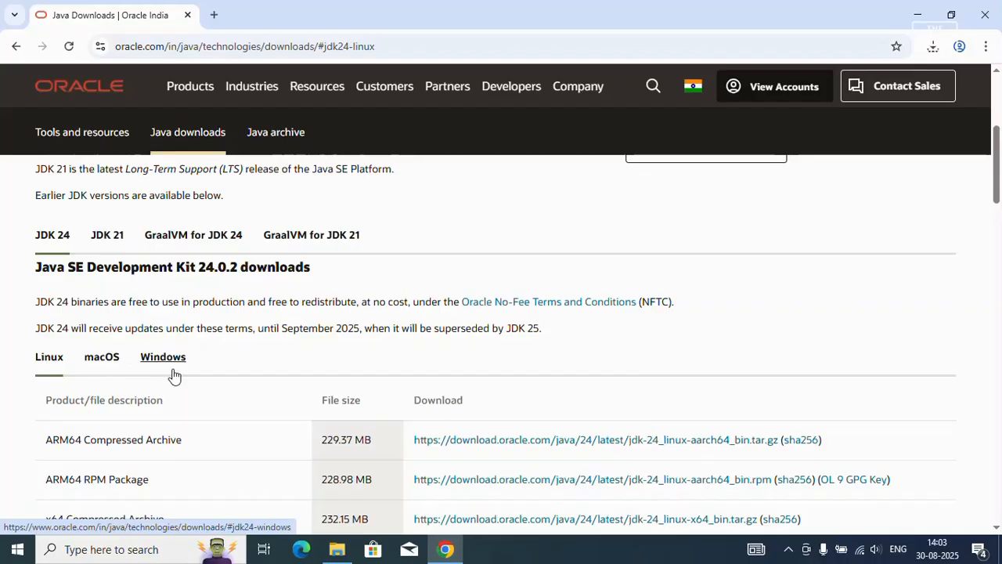
{"action": "scroll", "coordinate": [4, 401], "scroll_direction": "down", "scroll_amount": 1}
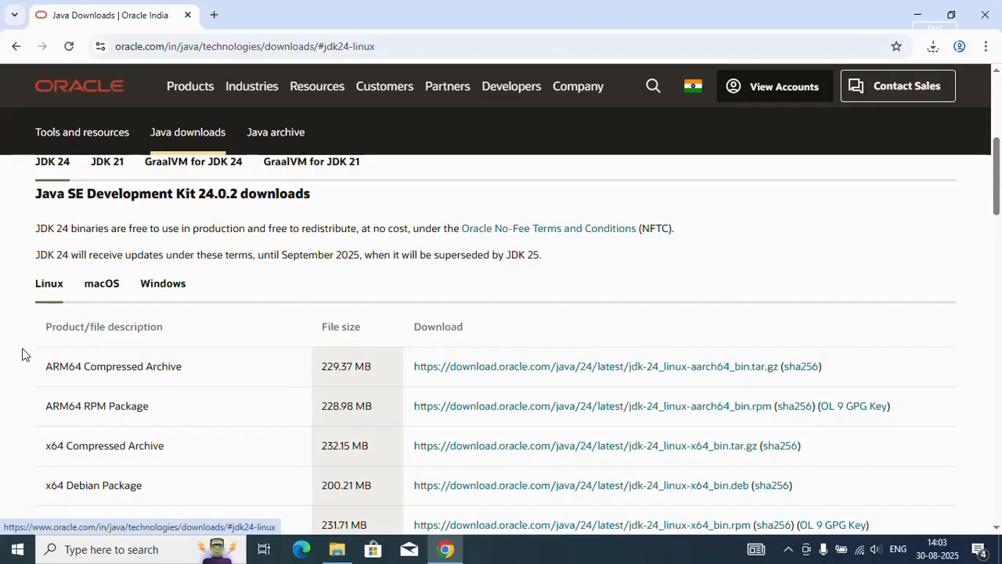
{"action": "left_click", "coordinate": [151, 289]}
{"action": "scroll", "coordinate": [31, 391], "scroll_direction": "down", "scroll_amount": 1}
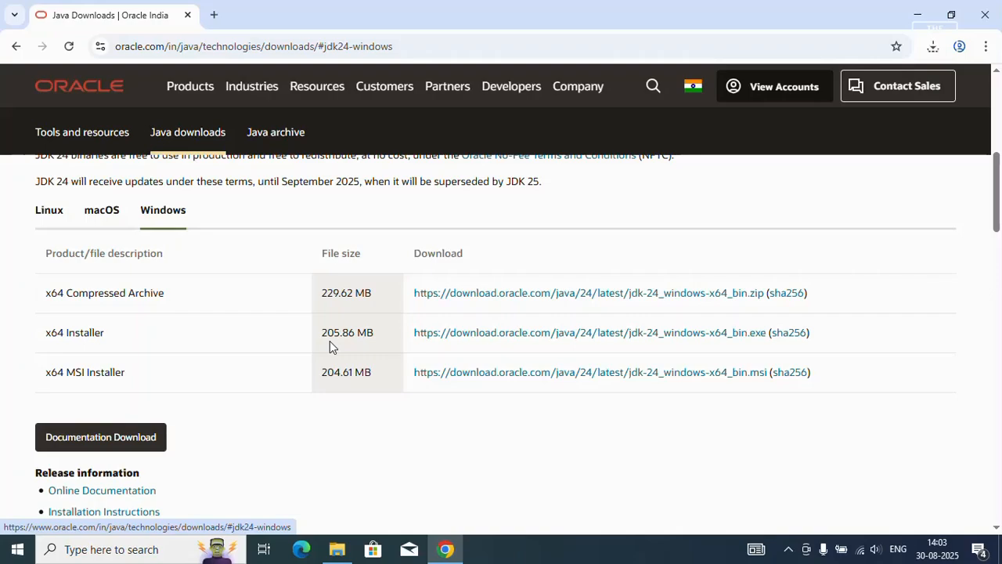
Switch to File Explorer and run the downloaded jdk-24_windows-x64_bin installer, installing the JDK to C:\Program Files\Java\jdk-24\
{"action": "left_click", "coordinate": [336, 549]}
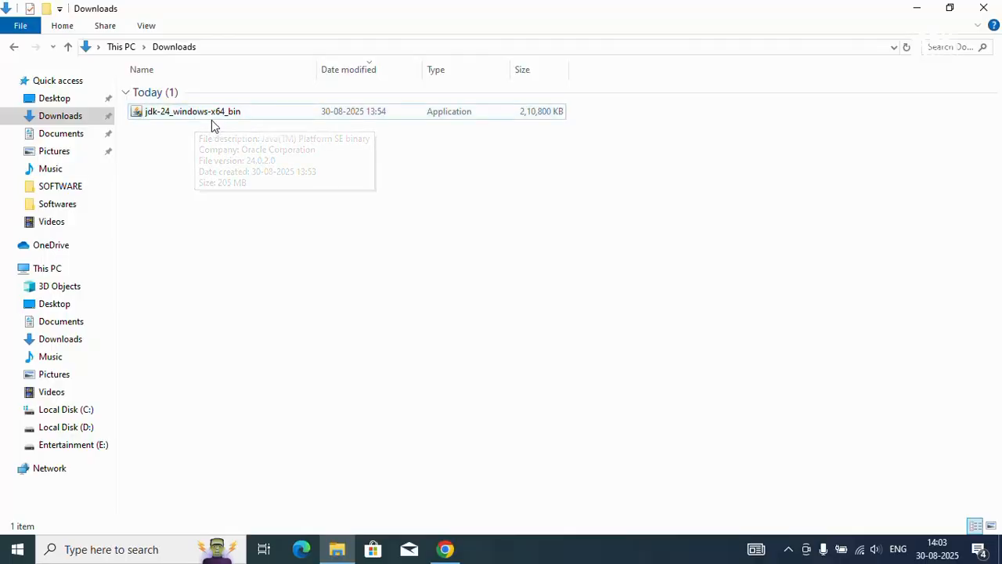
{"action": "double_click", "coordinate": [210, 113]}
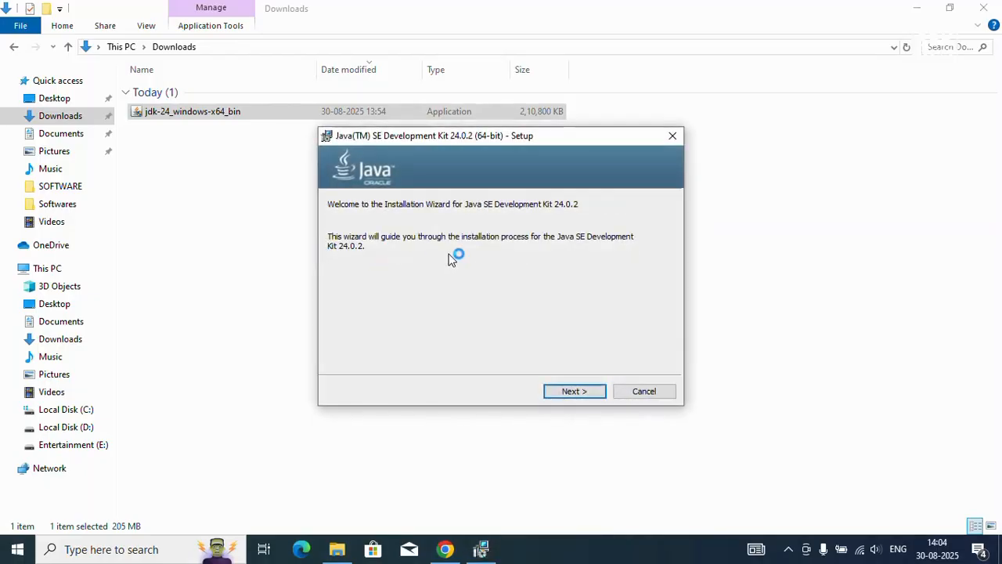
{"action": "left_click", "coordinate": [570, 393]}
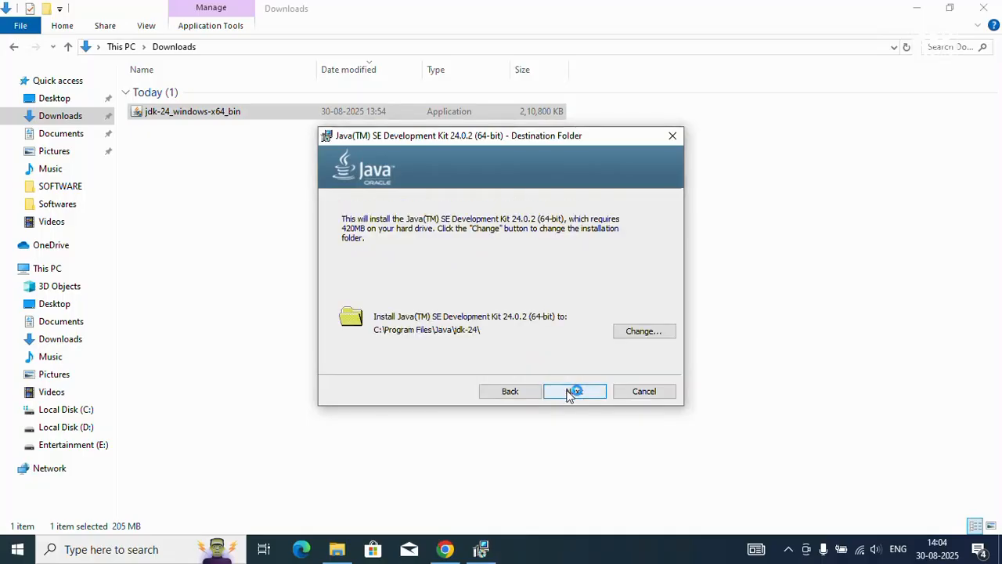
{"action": "left_click", "coordinate": [572, 391]}
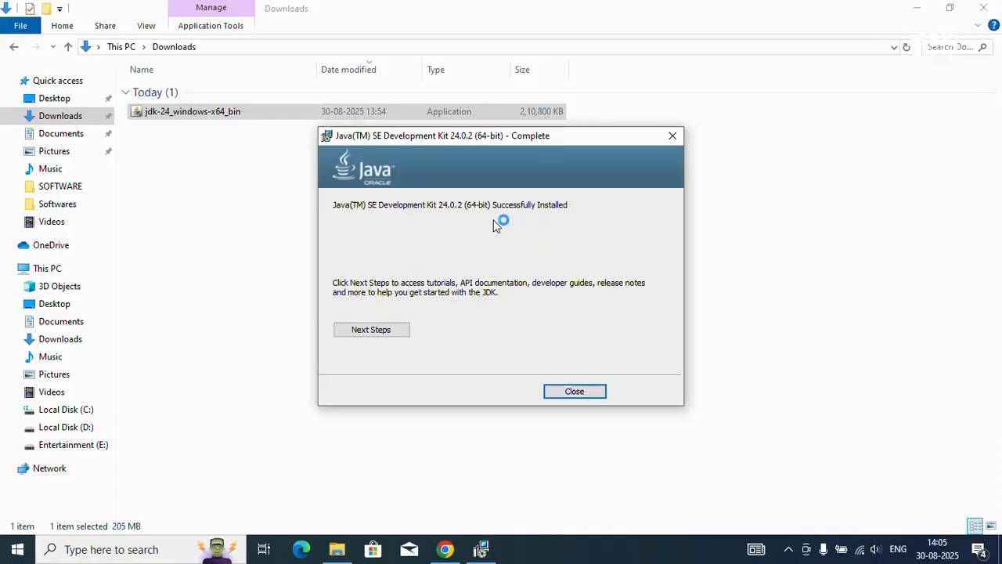
{"action": "left_click", "coordinate": [565, 391]}
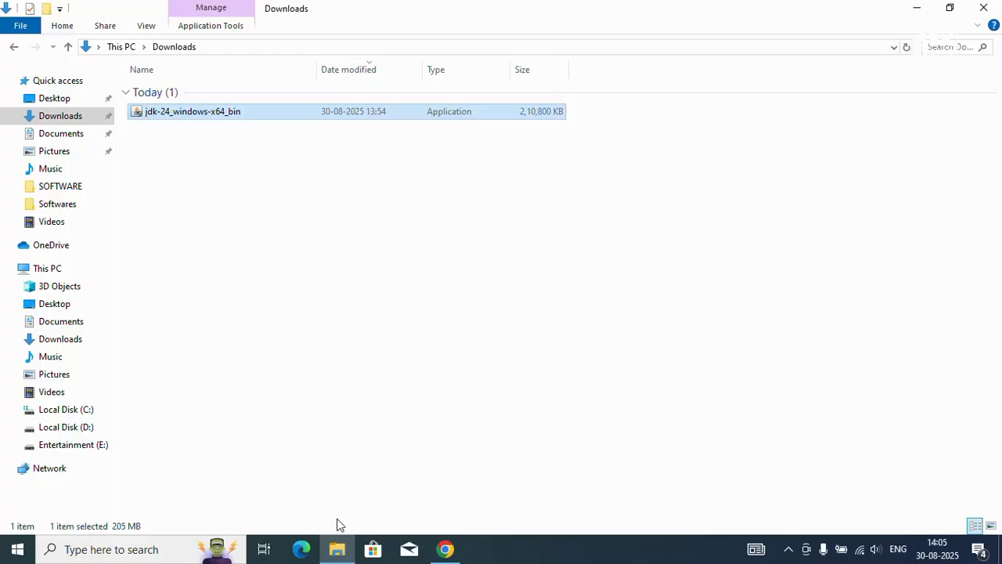
Open Local Disk (C:)
{"action": "left_click", "coordinate": [78, 409]}
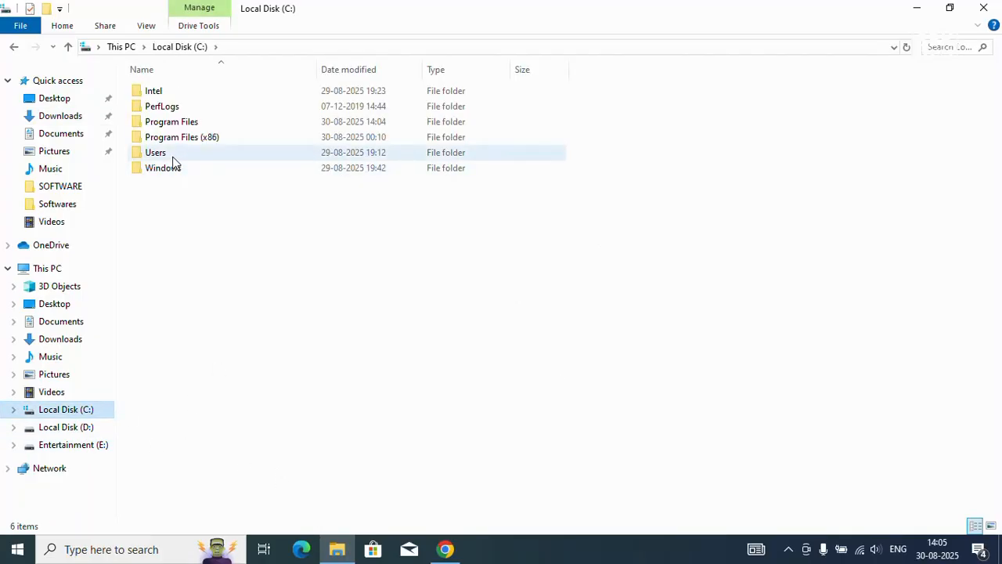
{"action": "double_click", "coordinate": [174, 156]}
{"action": "double_click", "coordinate": [165, 94]}
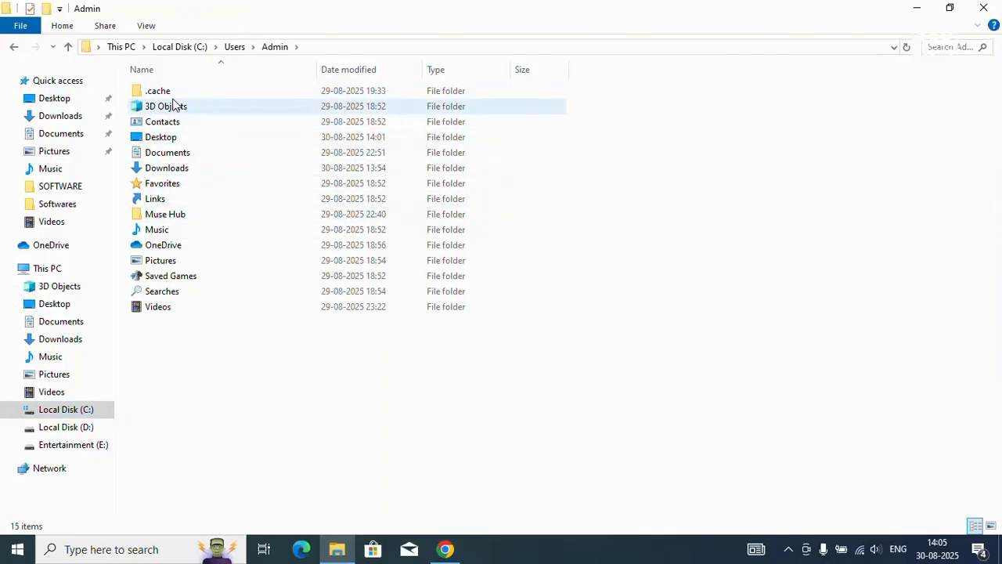
{"action": "left_click", "coordinate": [210, 47]}
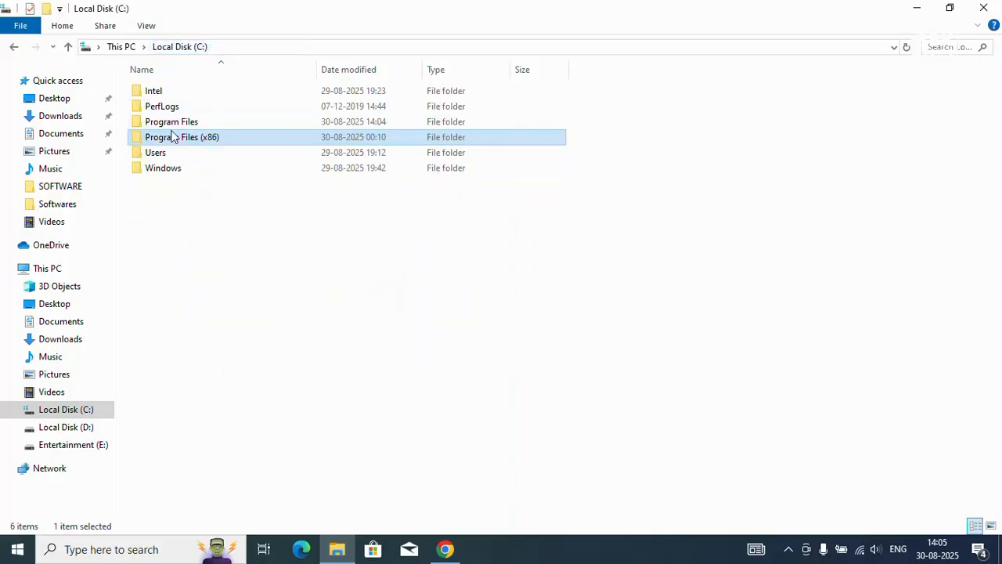
Browse to the bin folder inside Program Files\Java\jdk-24 and copy its full path
{"action": "double_click", "coordinate": [167, 124]}
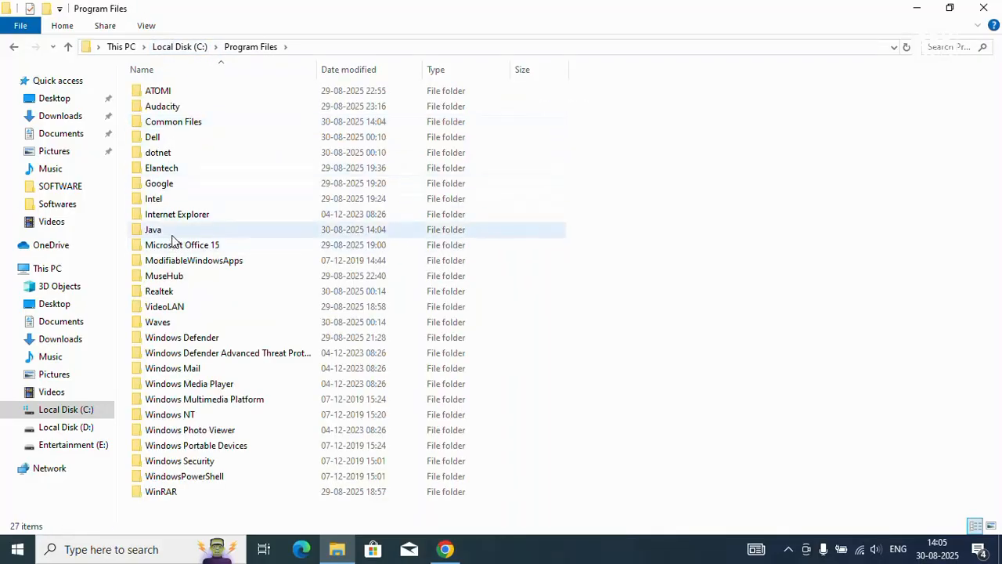
{"action": "double_click", "coordinate": [172, 234]}
{"action": "left_click", "coordinate": [165, 92]}
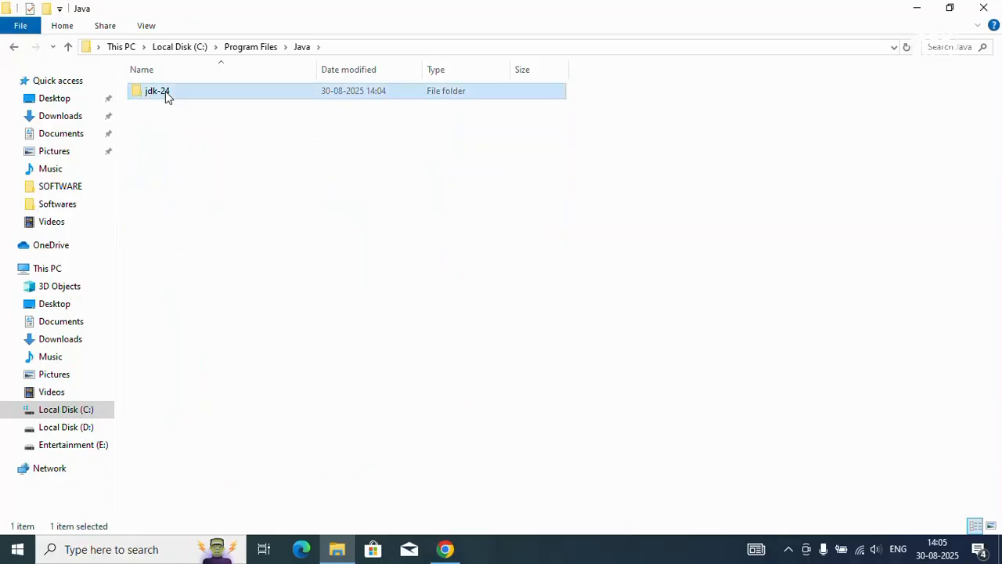
{"action": "left_click", "coordinate": [165, 91]}
{"action": "double_click", "coordinate": [255, 101]}
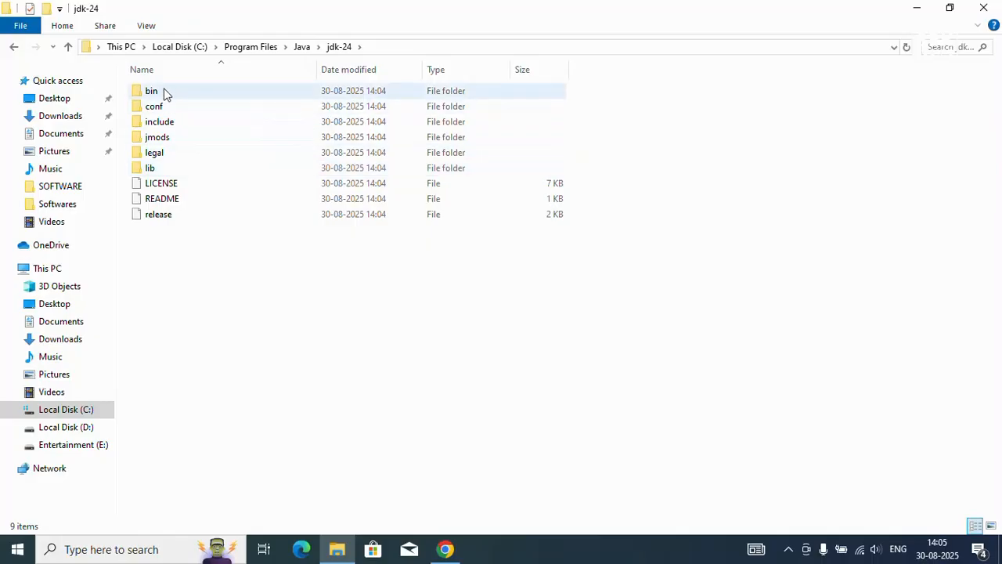
{"action": "double_click", "coordinate": [172, 95]}
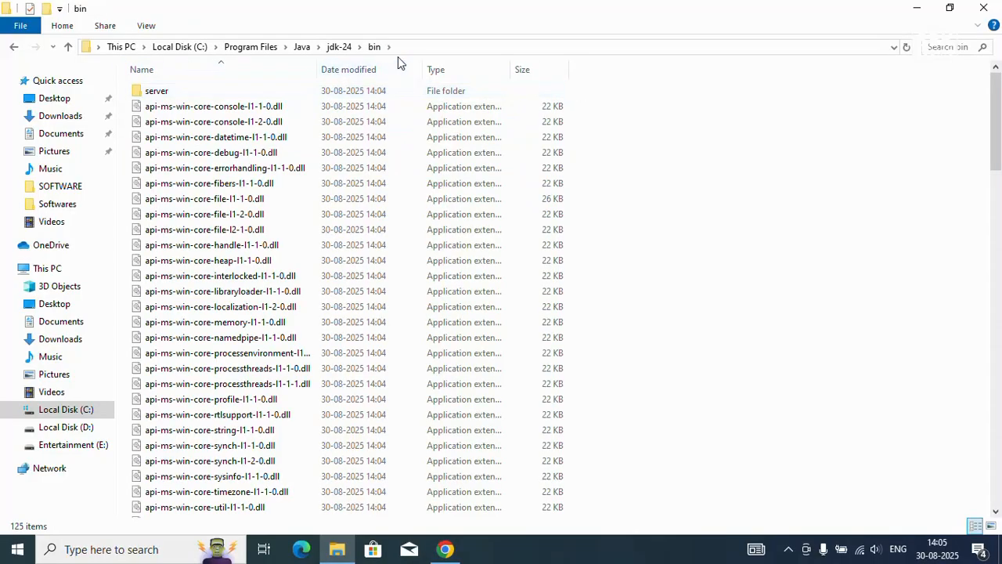
{"action": "left_click", "coordinate": [435, 49]}
{"action": "key", "text": "ctrl+c"}
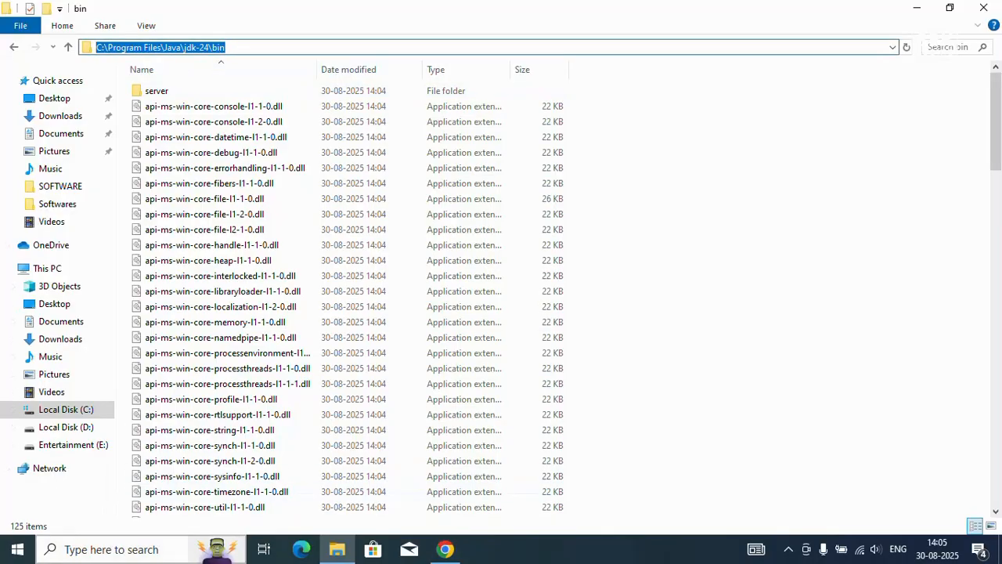
Open the properties of This PC
{"action": "right_click", "coordinate": [40, 272]}
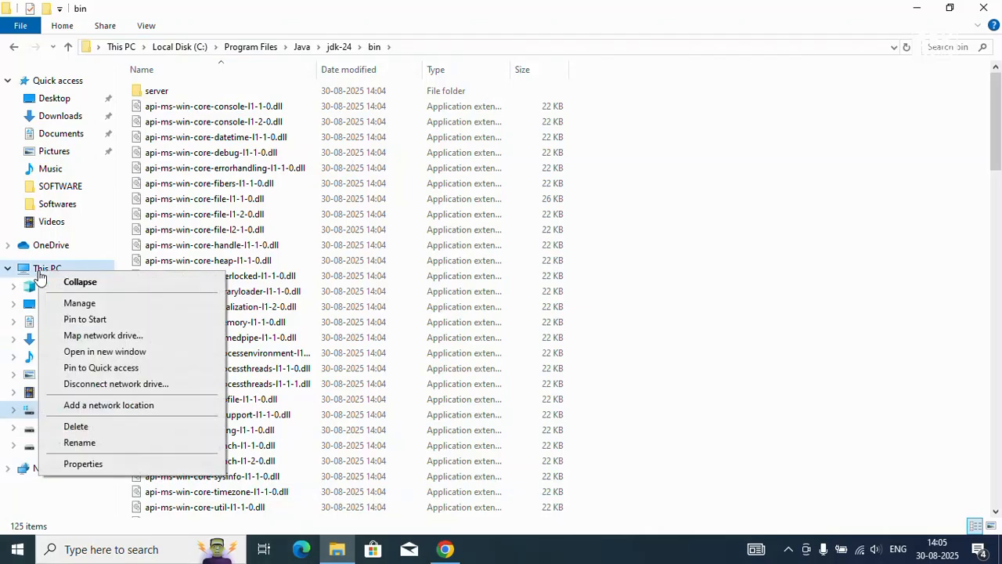
{"action": "left_click", "coordinate": [83, 464]}
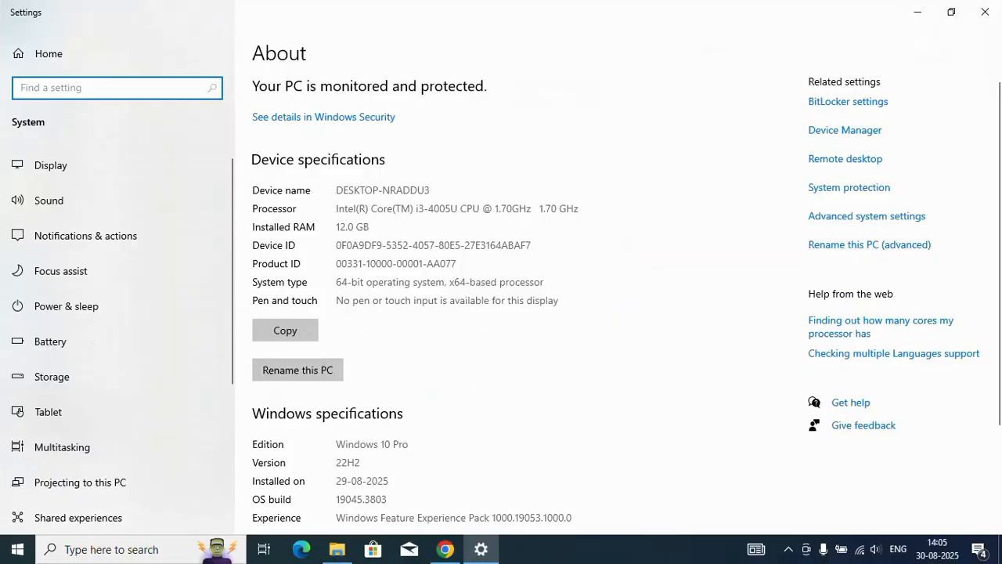
{"action": "type", "text": "sys"}
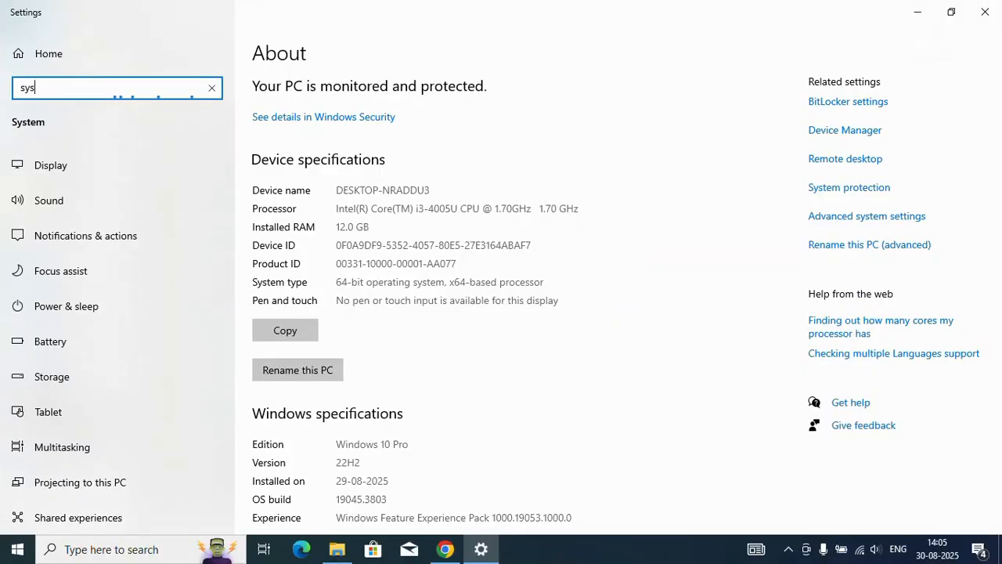
{"action": "key", "text": "BackSpace"}
{"action": "key", "text": "BackSpace"}
{"action": "key", "text": "BackSpace"}
Search the settings for "enviro", choose to edit the system environment variables, and open the Environment Variables dialog
{"action": "type", "text": "enviro"}
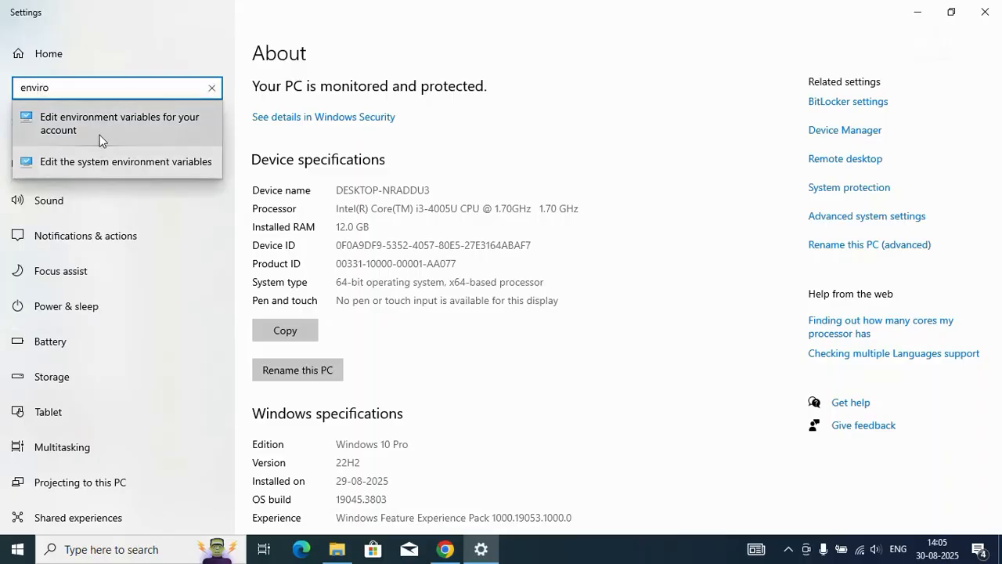
{"action": "left_click", "coordinate": [100, 166]}
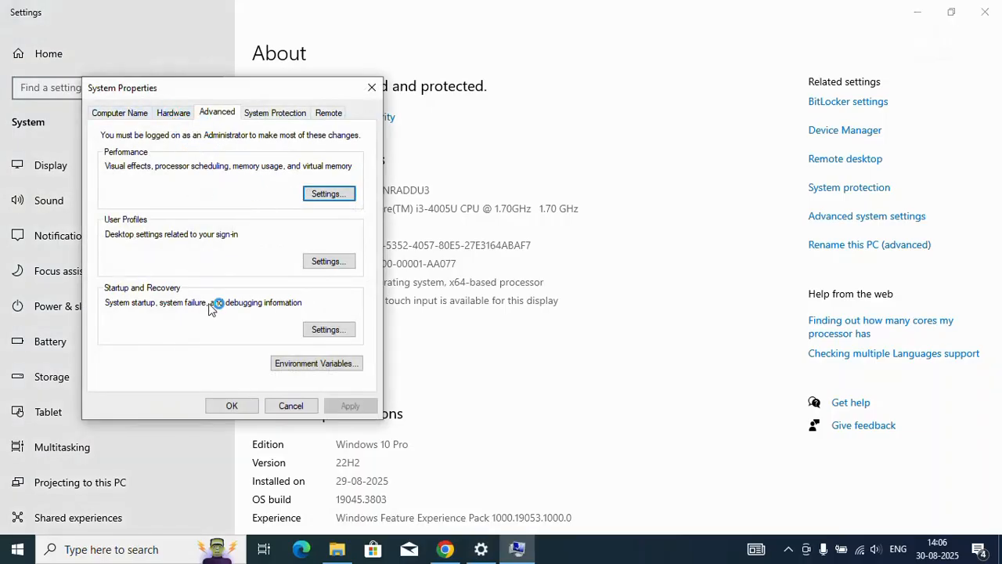
{"action": "left_click", "coordinate": [307, 363]}
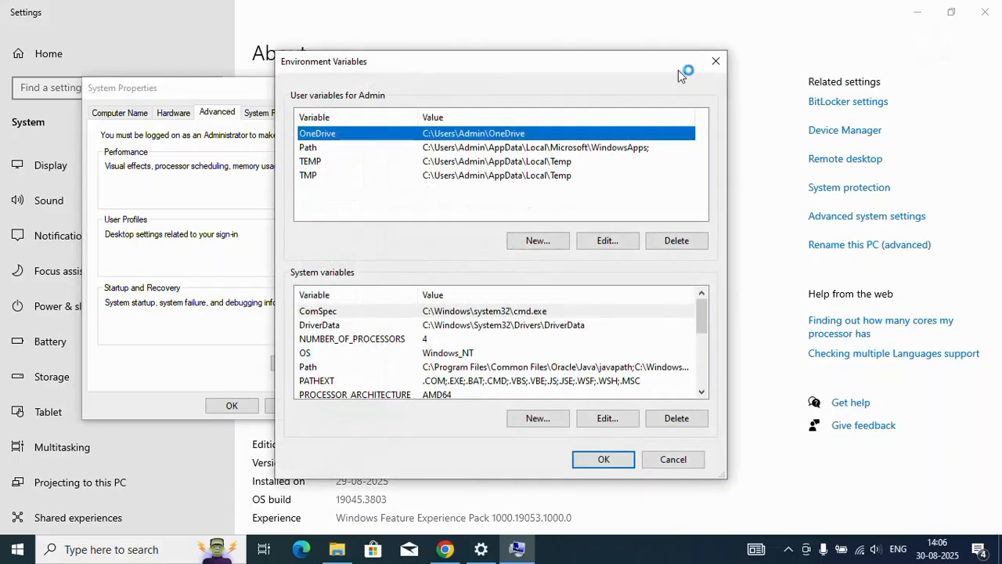
Add C:\Program Files\Java\jdk-24\bin as a new entry to the system Path variable and save the changes
{"action": "left_click", "coordinate": [464, 368]}
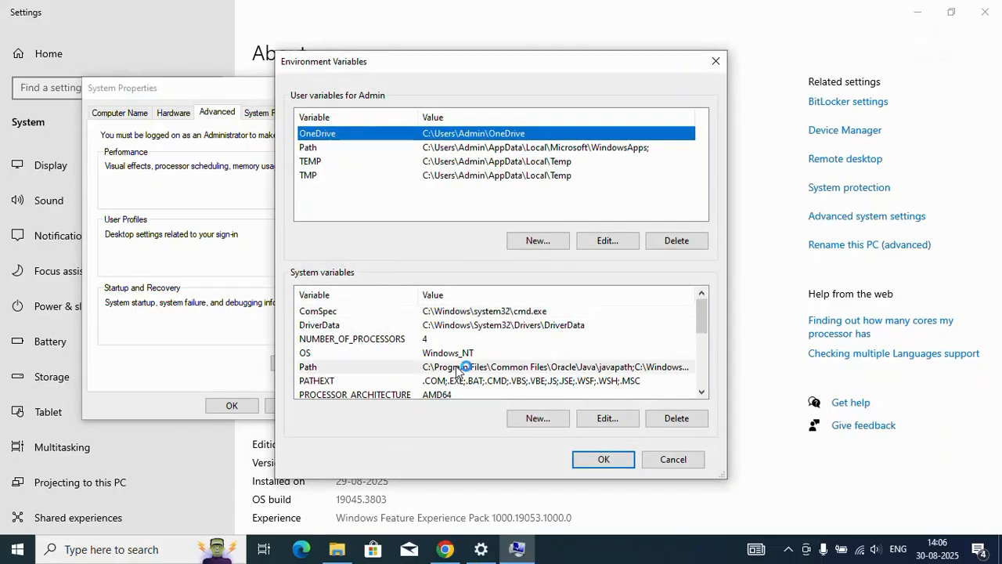
{"action": "left_click", "coordinate": [605, 418]}
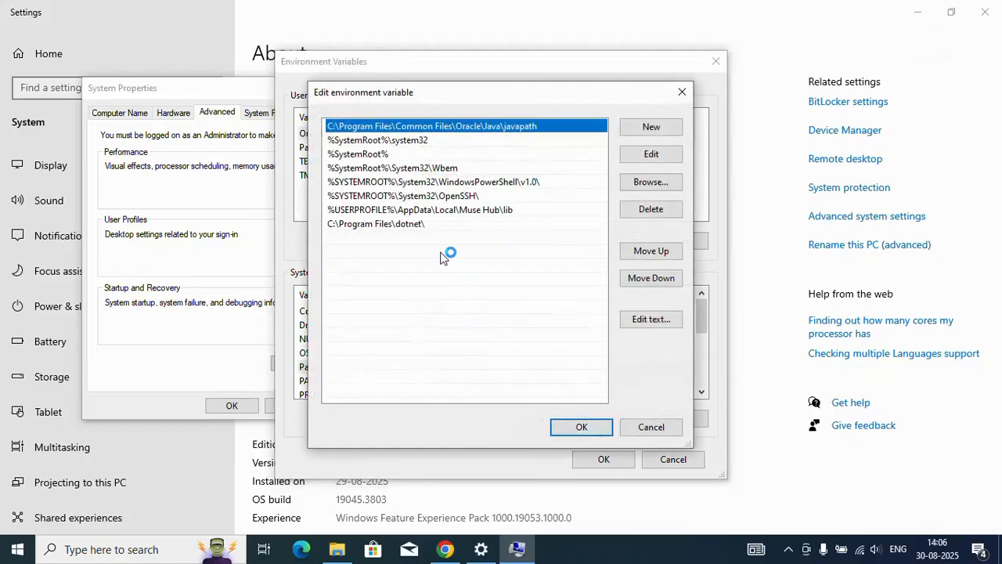
{"action": "left_click", "coordinate": [651, 128]}
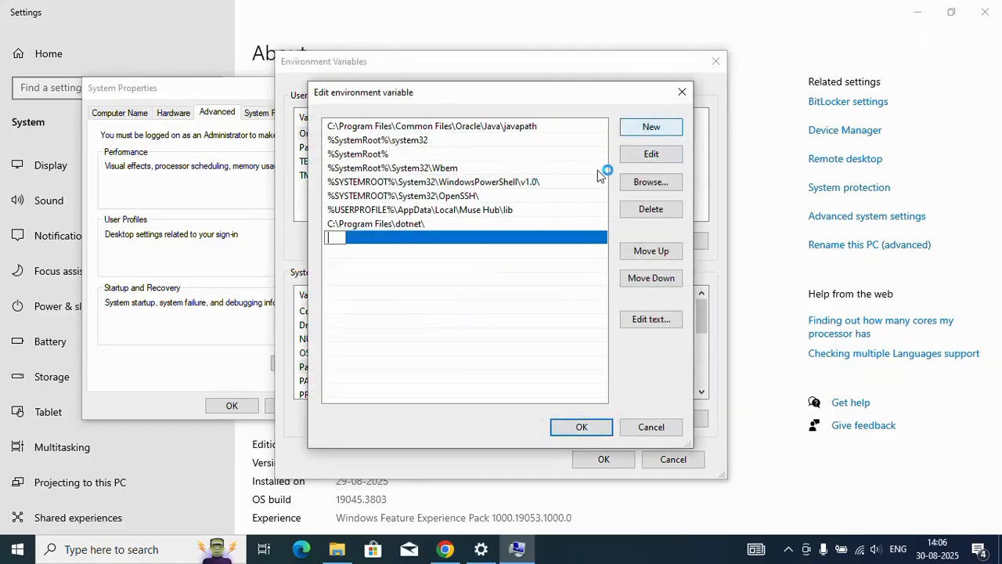
{"action": "key", "text": "ctrl+v"}
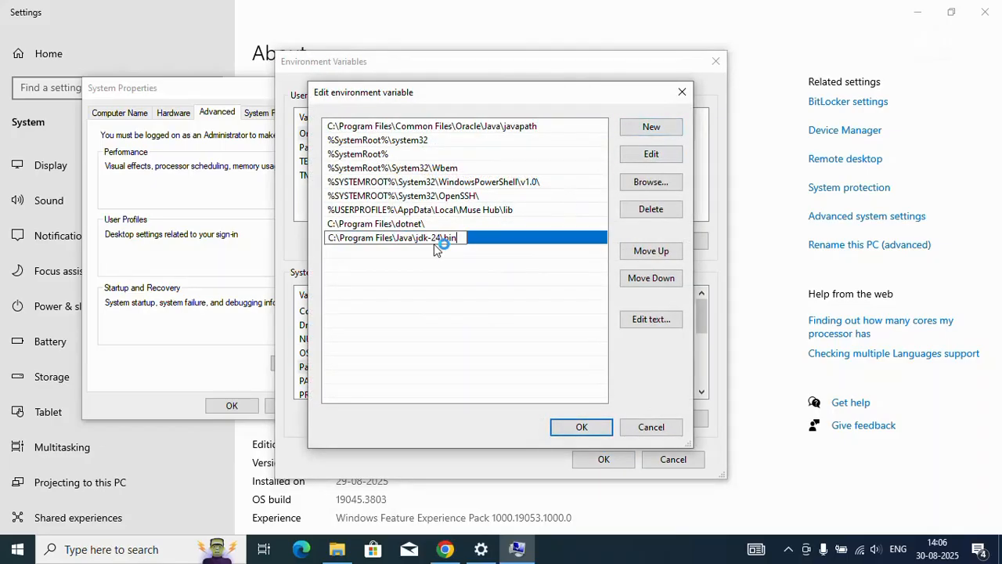
{"action": "left_click", "coordinate": [592, 439]}
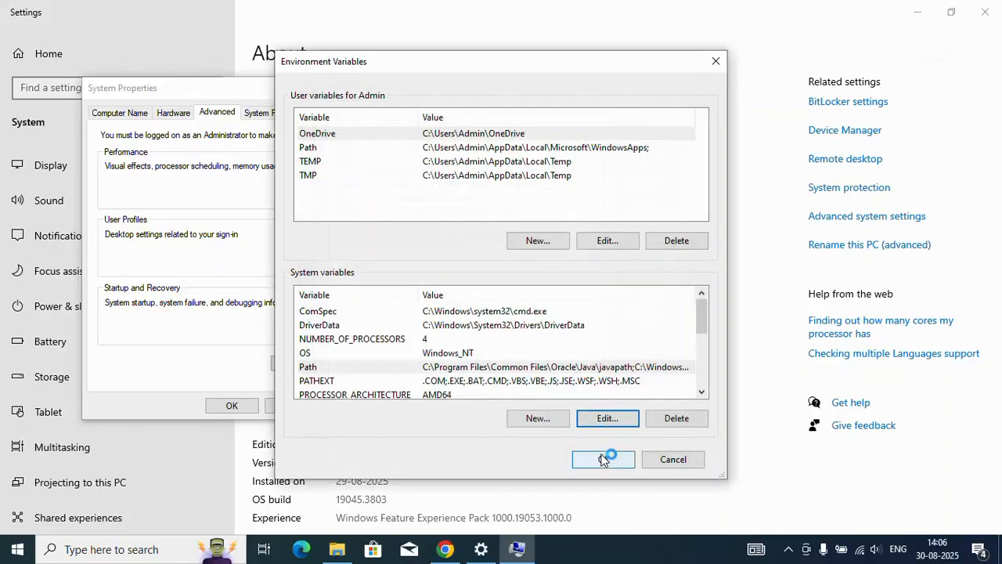
{"action": "left_click", "coordinate": [602, 459]}
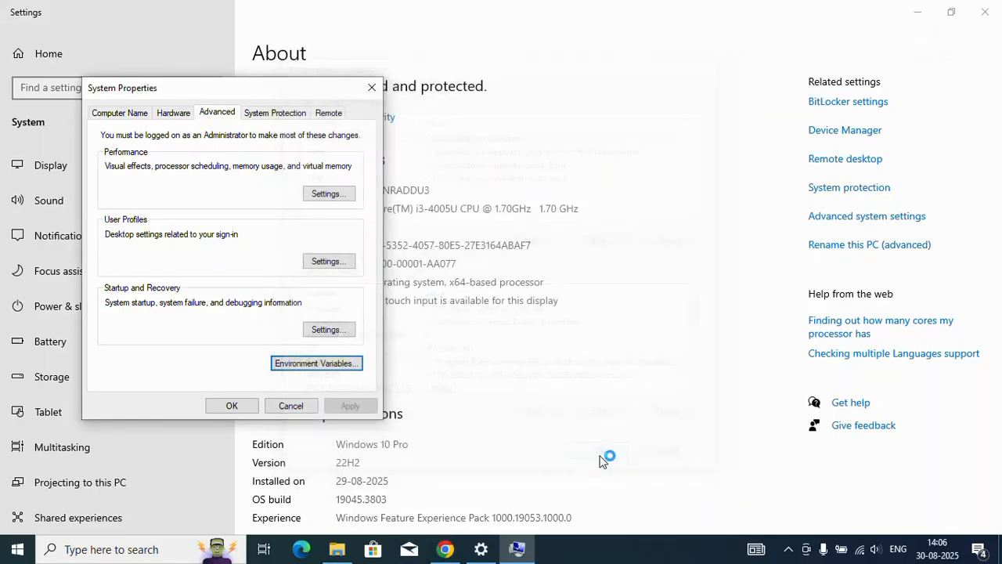
{"action": "left_click", "coordinate": [232, 405]}
Open Command Prompt and run java --version to check the Java installation
{"action": "left_click", "coordinate": [141, 549]}
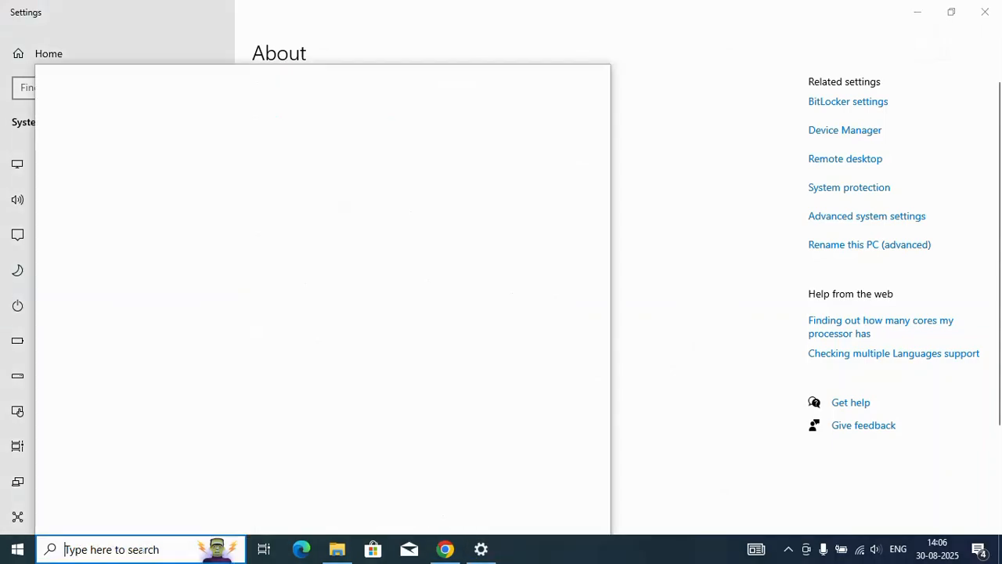
{"action": "type", "text": "cmd"}
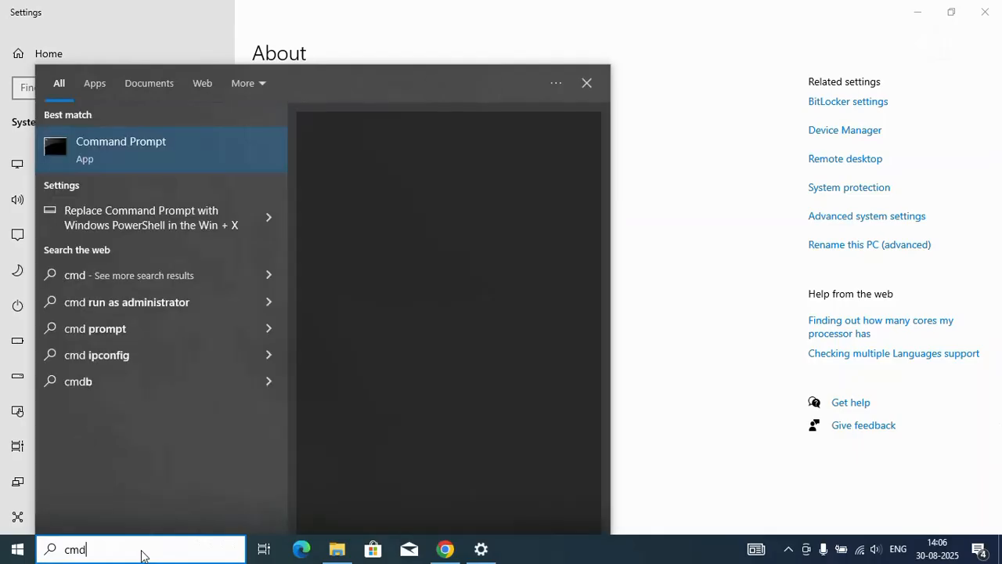
{"action": "key", "text": "Return"}
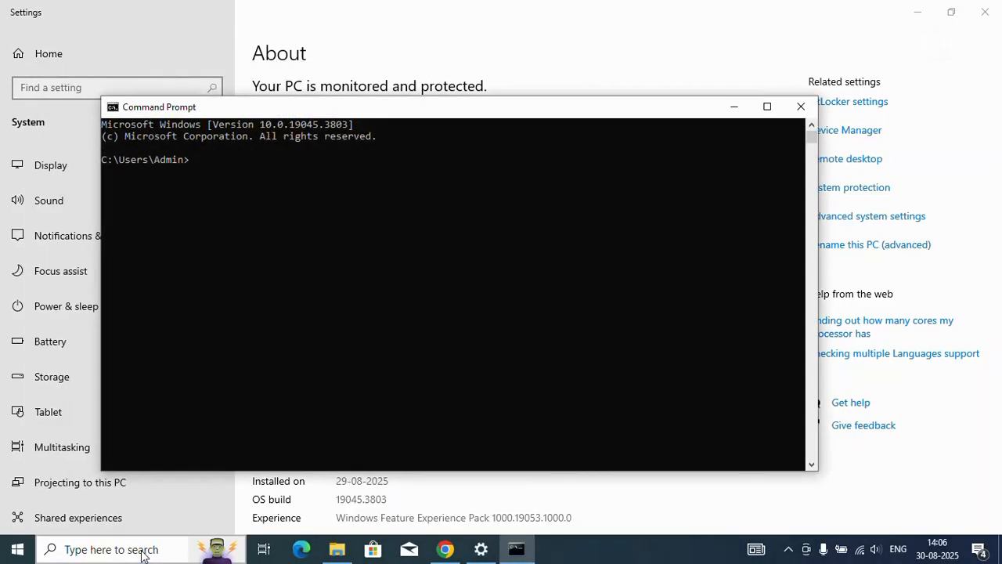
{"action": "type", "text": "java --version"}
{"action": "key", "text": "Return"}
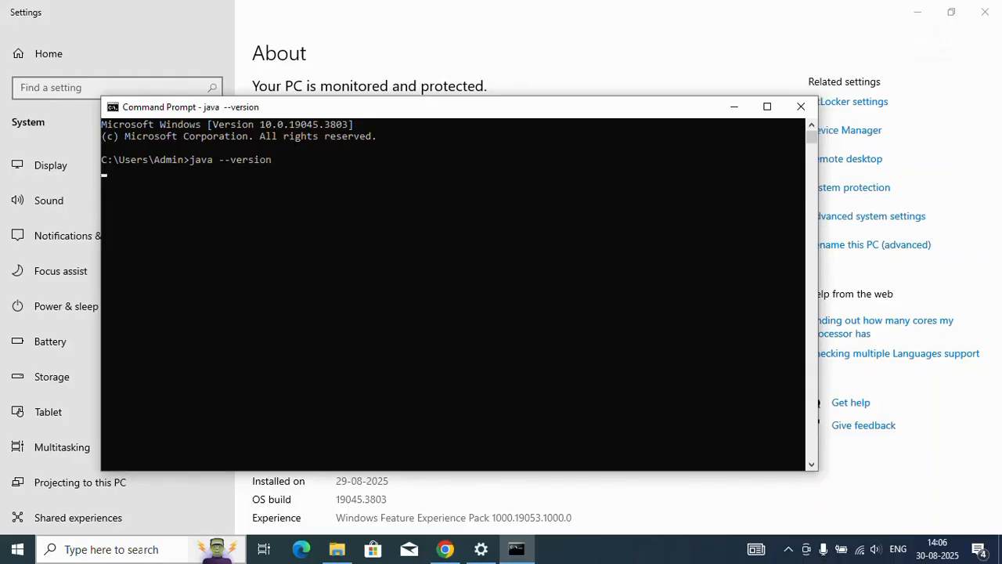